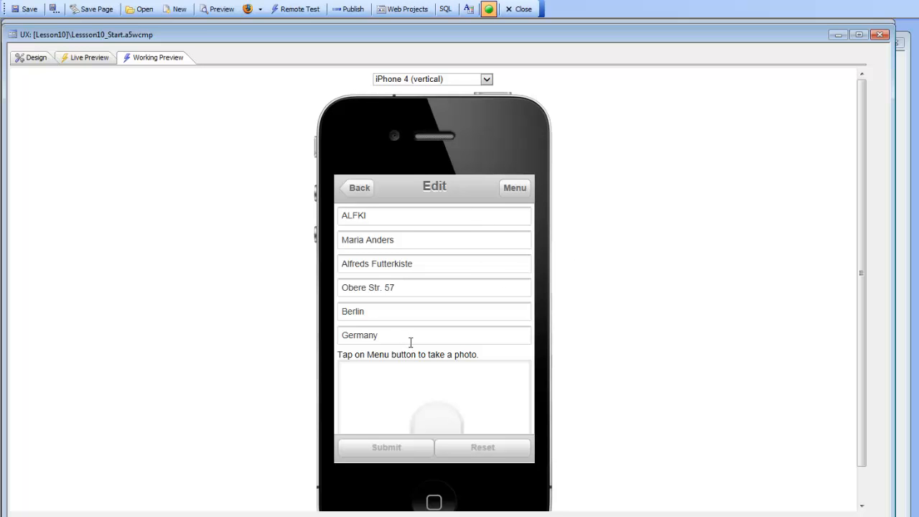
- In the component design, insert a Window container after the end of PANELNAVIGATOR_1, with opening and closing tags
left_click(31, 59)
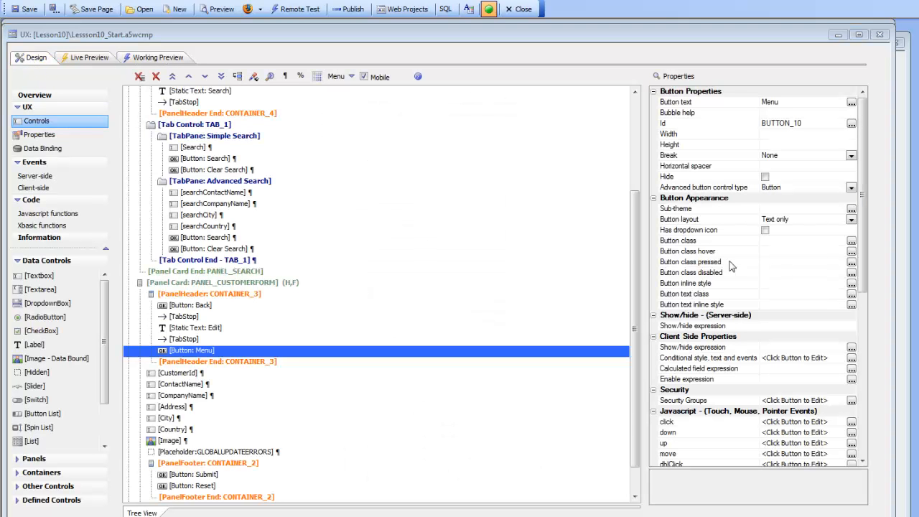
scroll(636, 316, "down", 1)
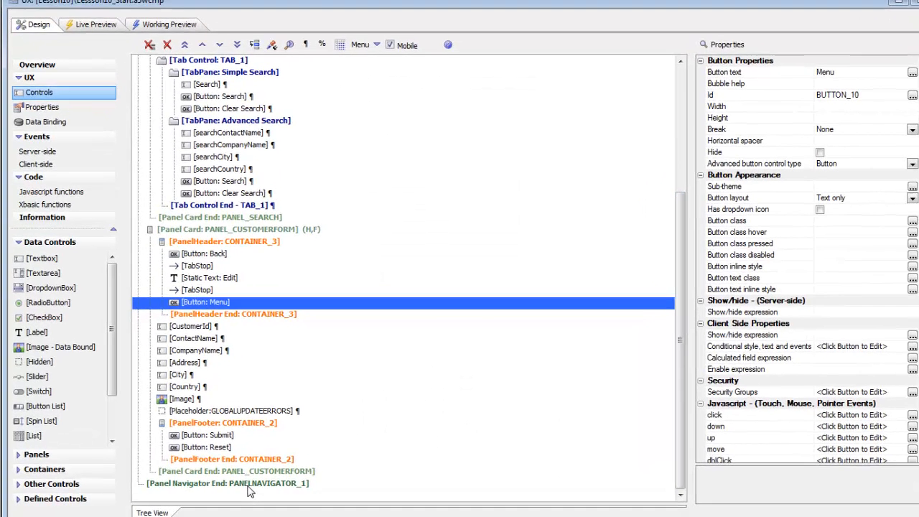
left_click(232, 486)
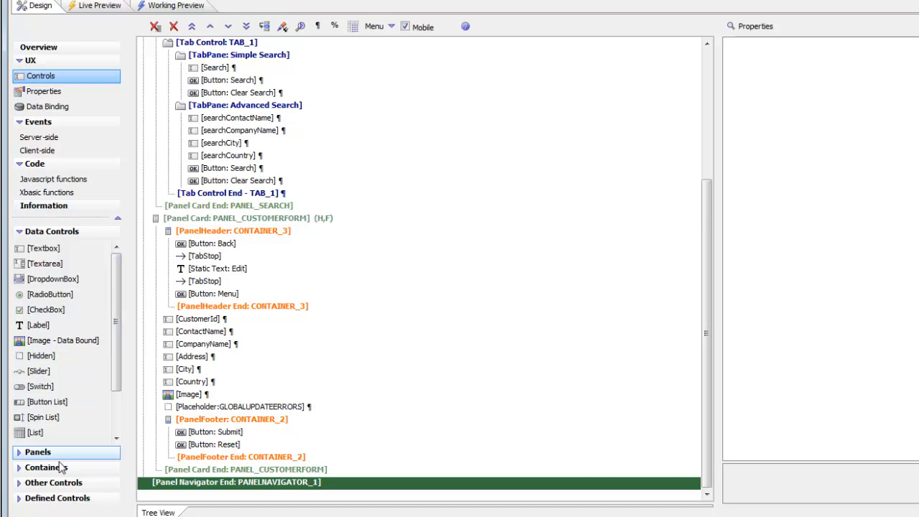
left_click(22, 470)
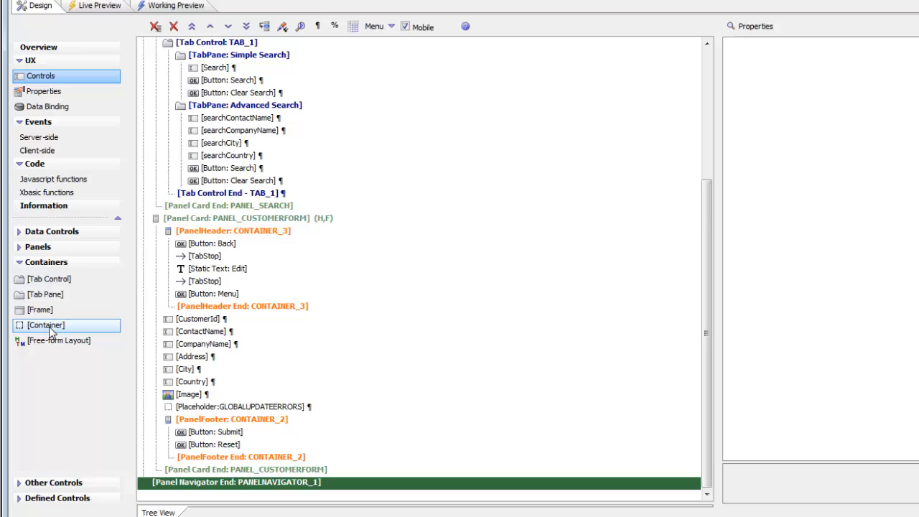
left_click_drag(46, 328, 51, 331)
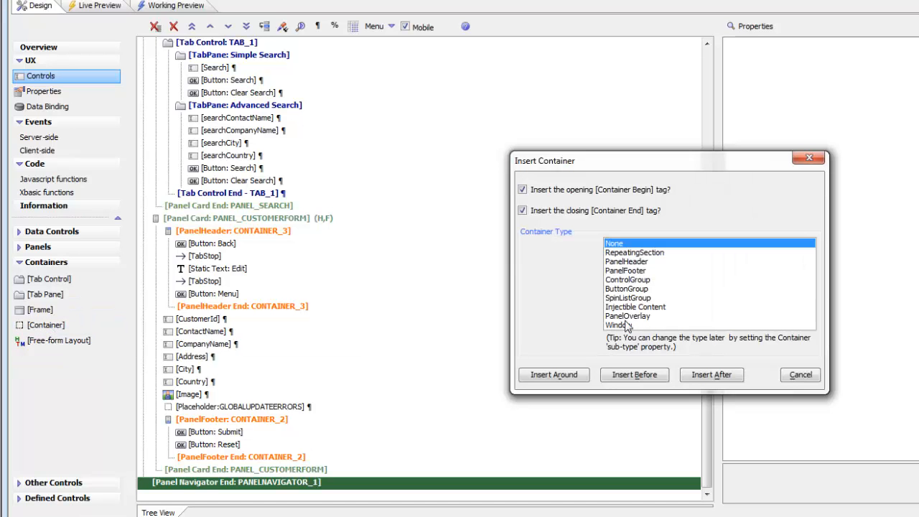
left_click(619, 325)
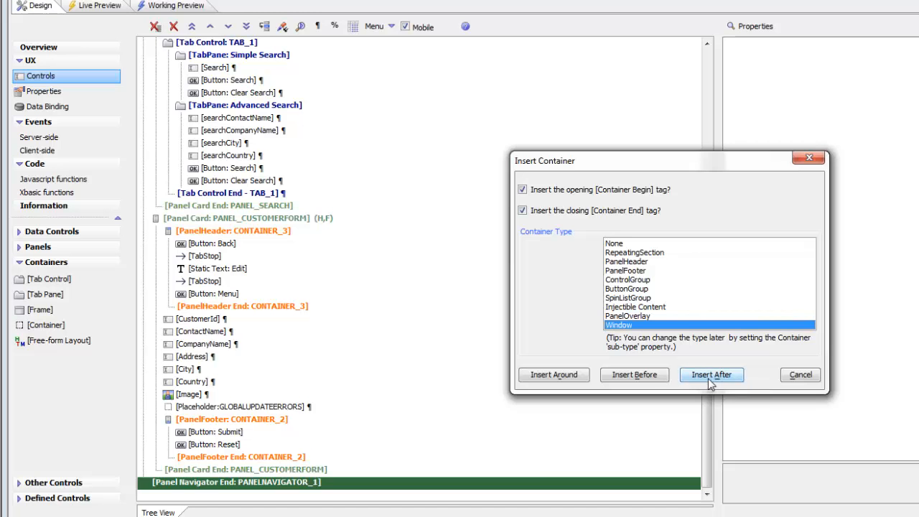
left_click(709, 381)
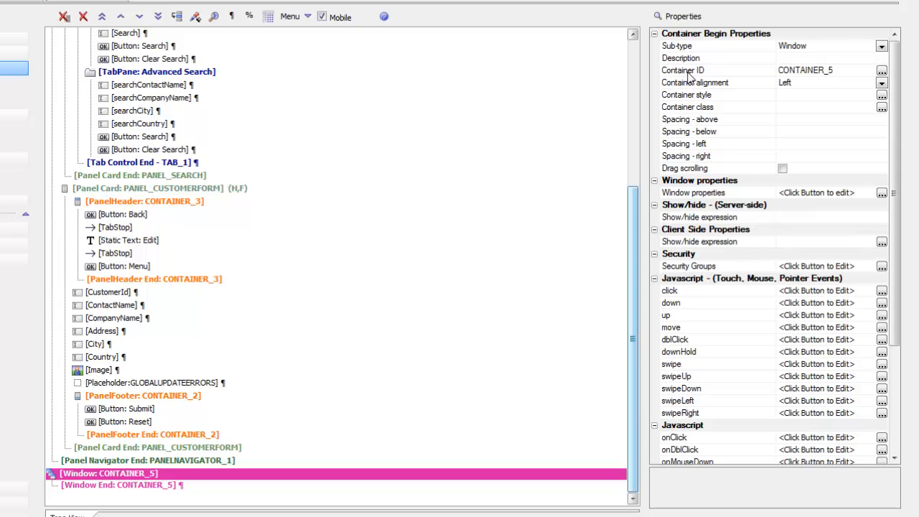
- Set the new Window container's ID to dropdownmenu1
left_click(694, 73)
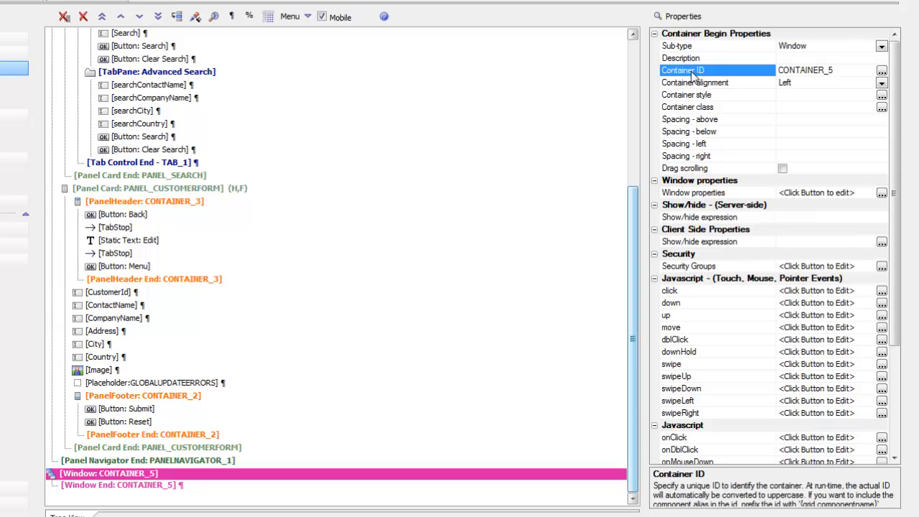
left_click(882, 72)
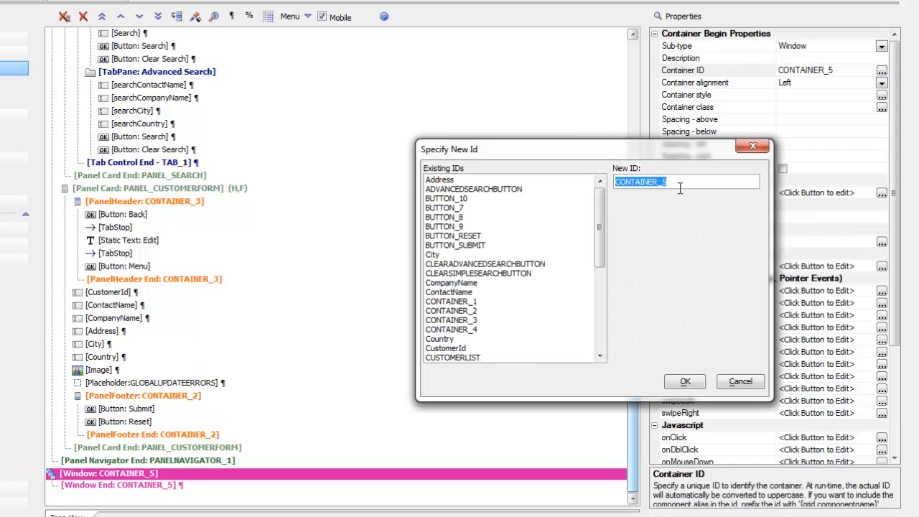
type("dropdownmenu1")
left_click(685, 382)
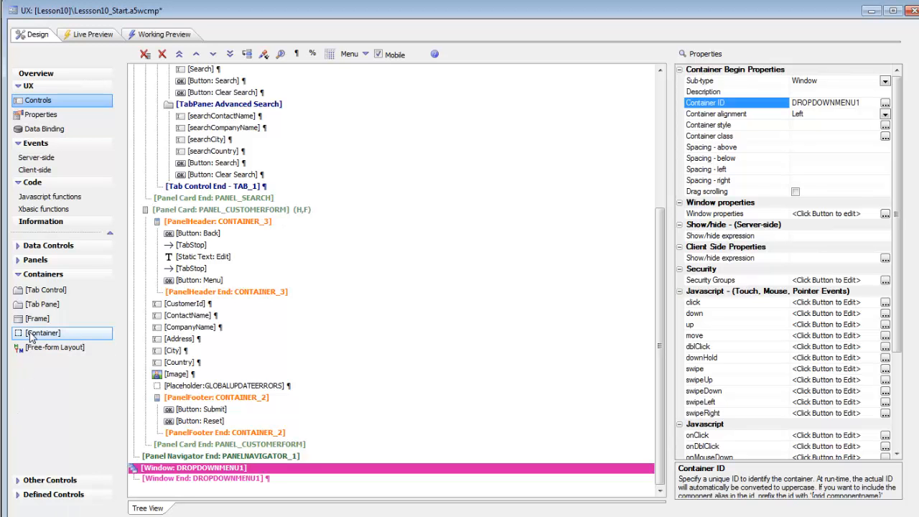
- Add three button controls inside the DROPDOWNMENU1 window container
left_click(19, 483)
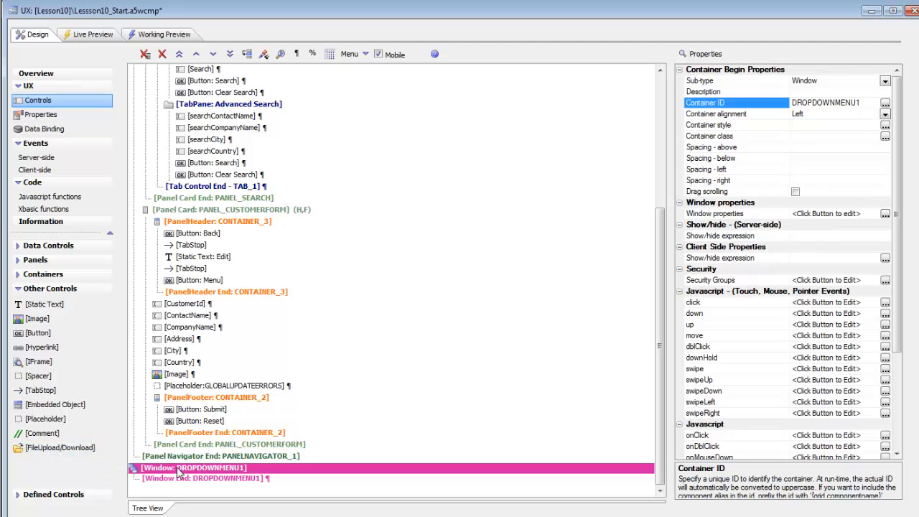
double_click(40, 336)
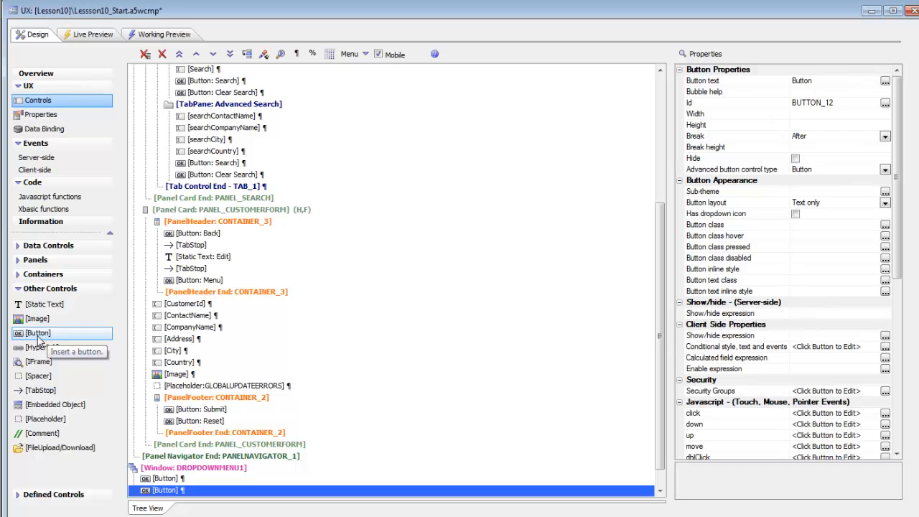
double_click(40, 336)
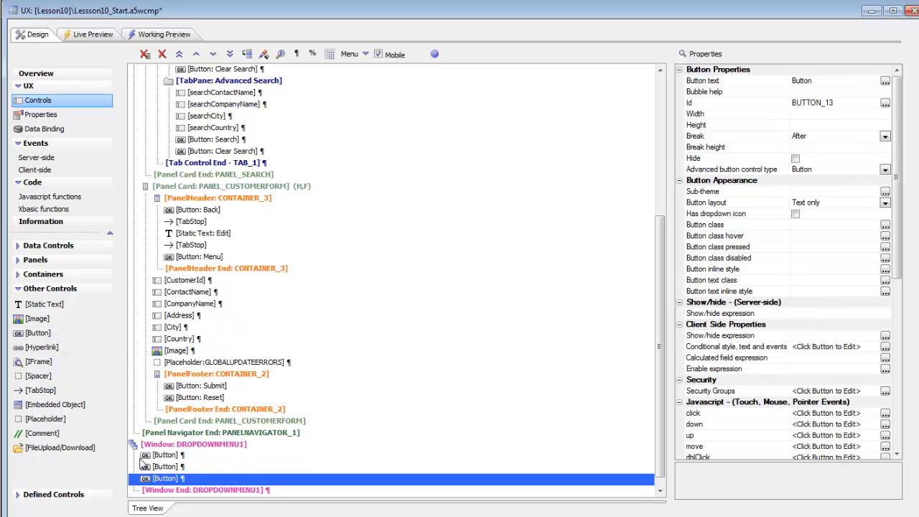
- Set the button text of the first button in the DROPDOWNMENU1 window to Orders
left_click(165, 456)
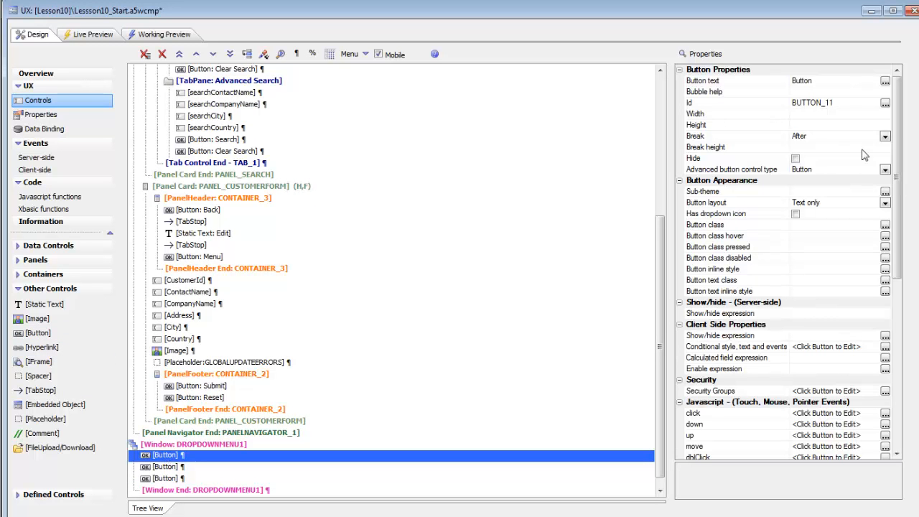
left_click(731, 82)
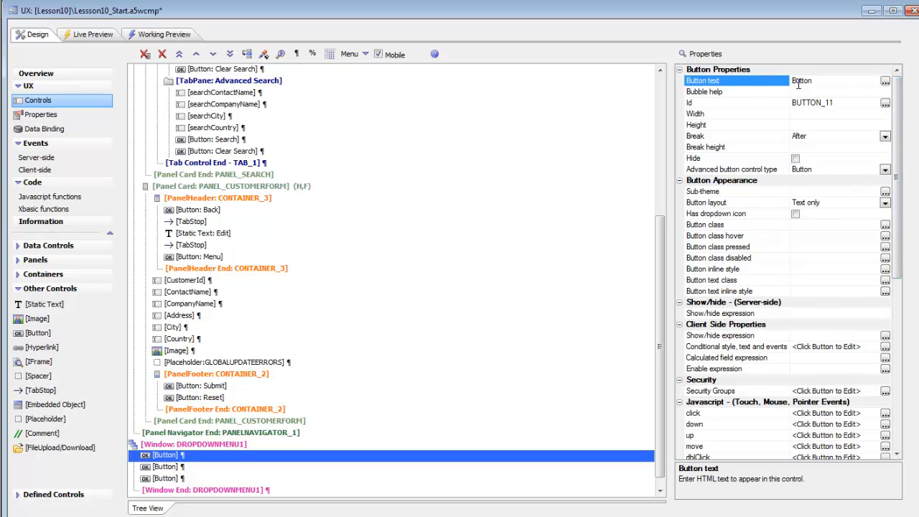
double_click(803, 81)
type("Orders")
- Set the button text of the window's second button to Map and of its third button to Photo
left_click(173, 469)
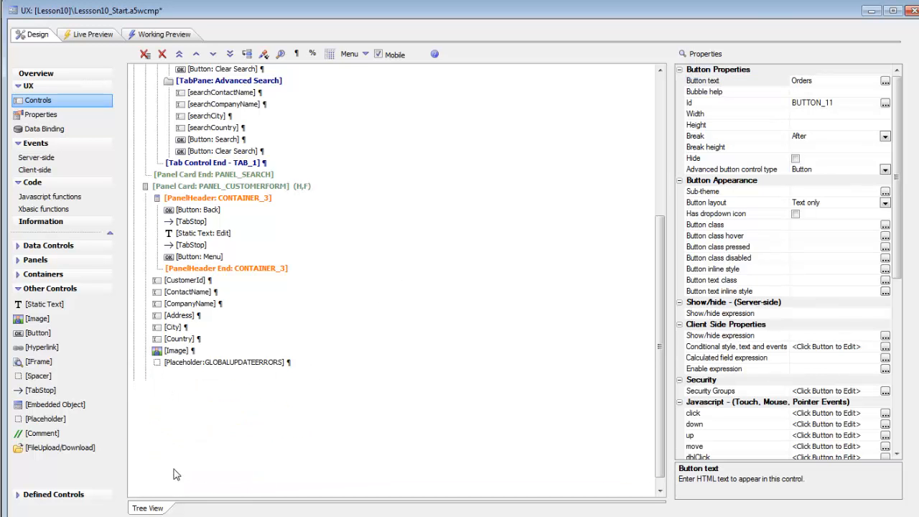
left_click(734, 81)
type("Map")
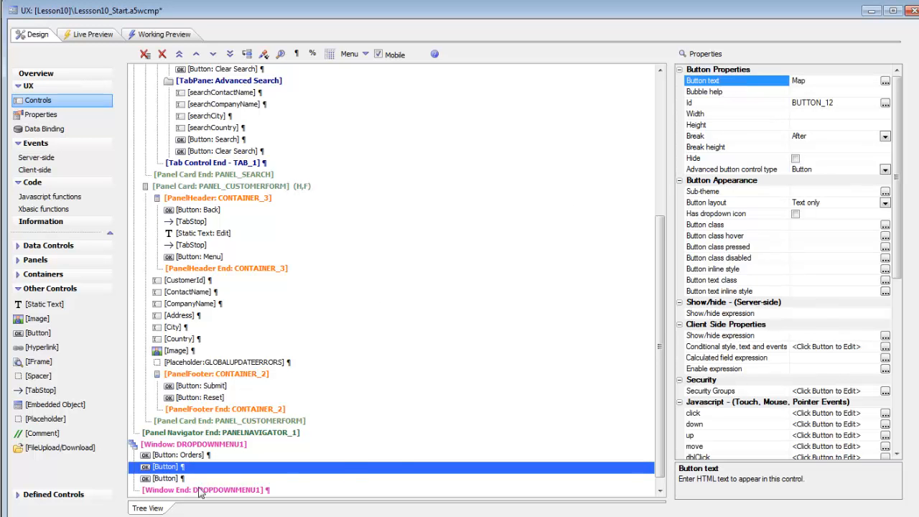
left_click(165, 479)
left_click(165, 481)
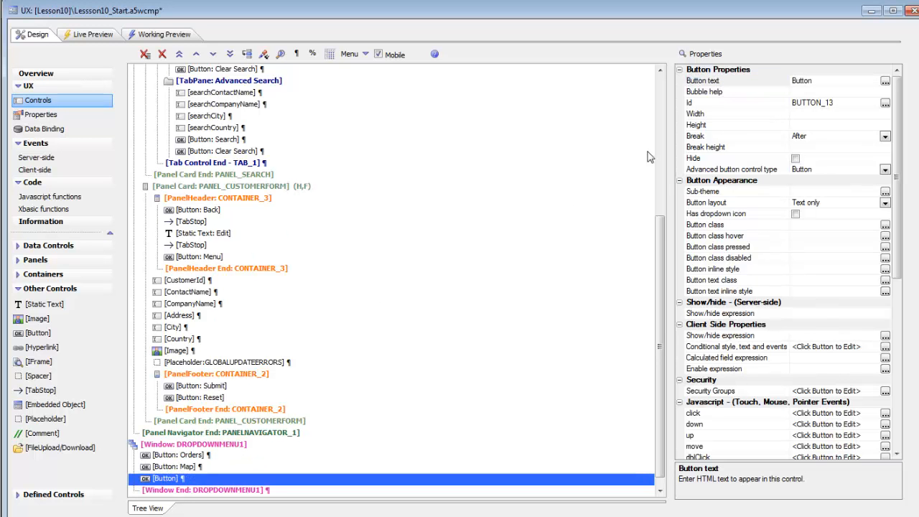
left_click(762, 84)
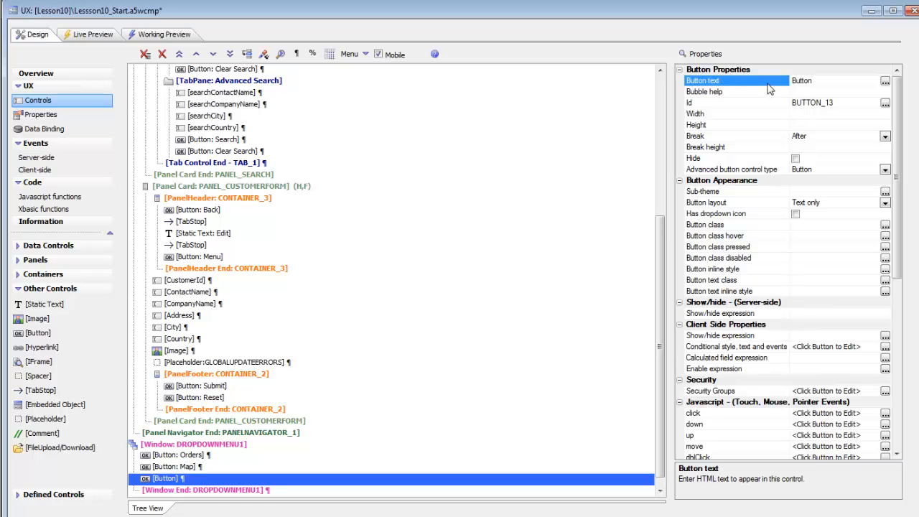
type("Photo")
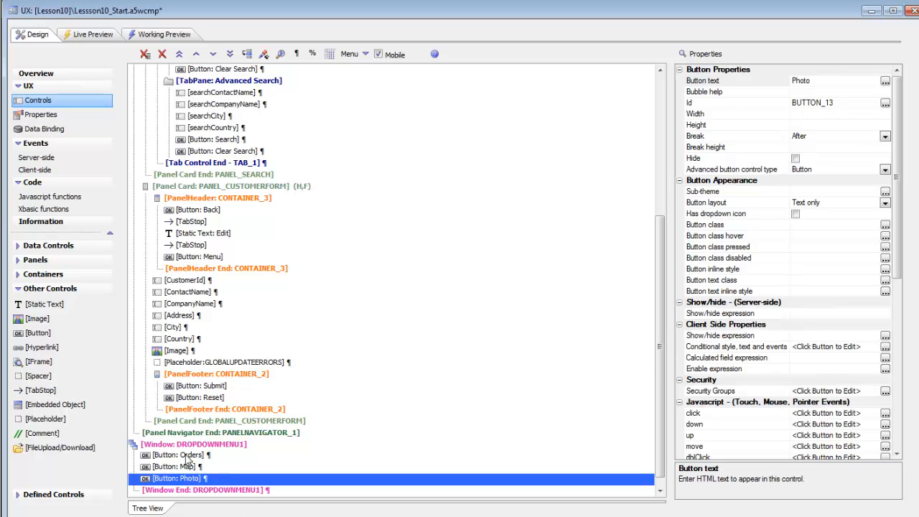
- Wrap the Orders, Map and Photo buttons in a ButtonGroup container
left_click_drag(187, 458, 198, 493)
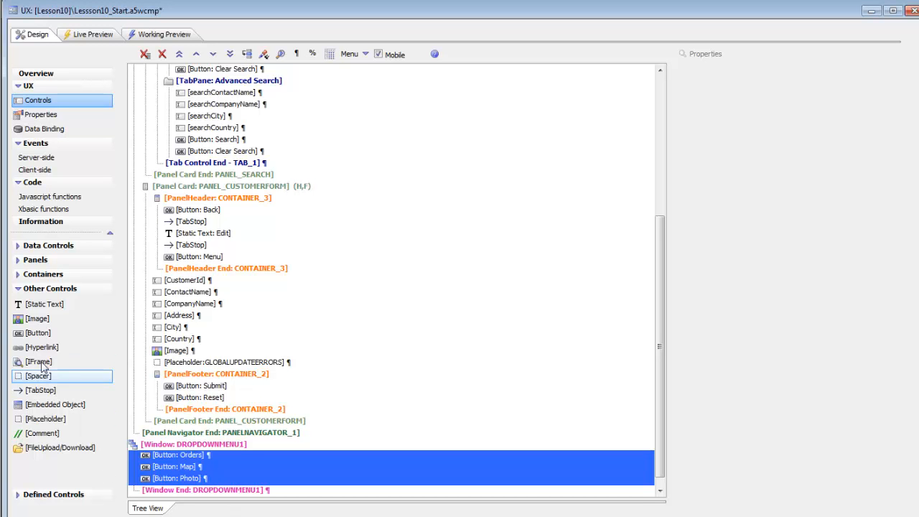
left_click(21, 277)
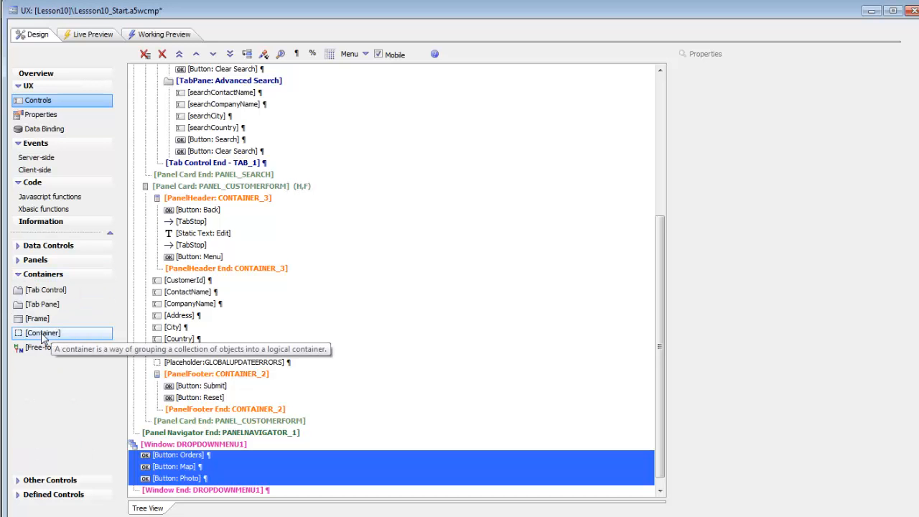
left_click_drag(43, 338, 151, 352)
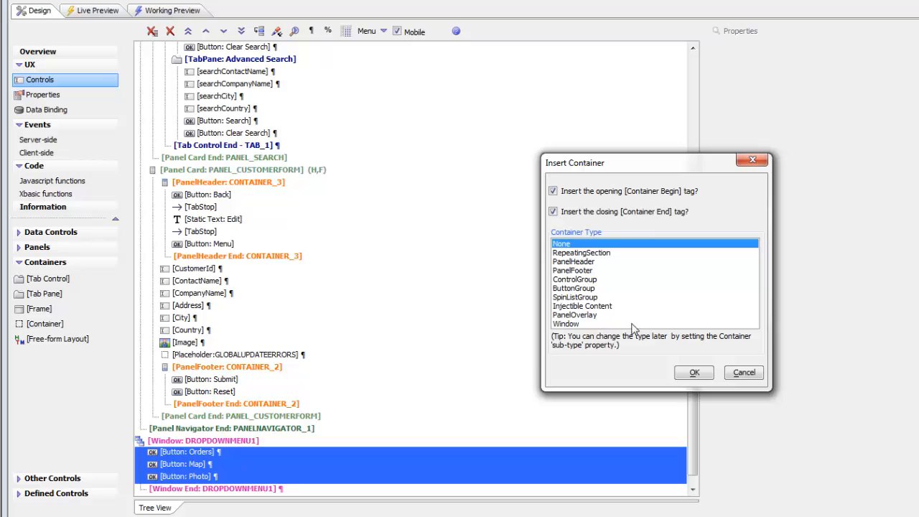
left_click(576, 290)
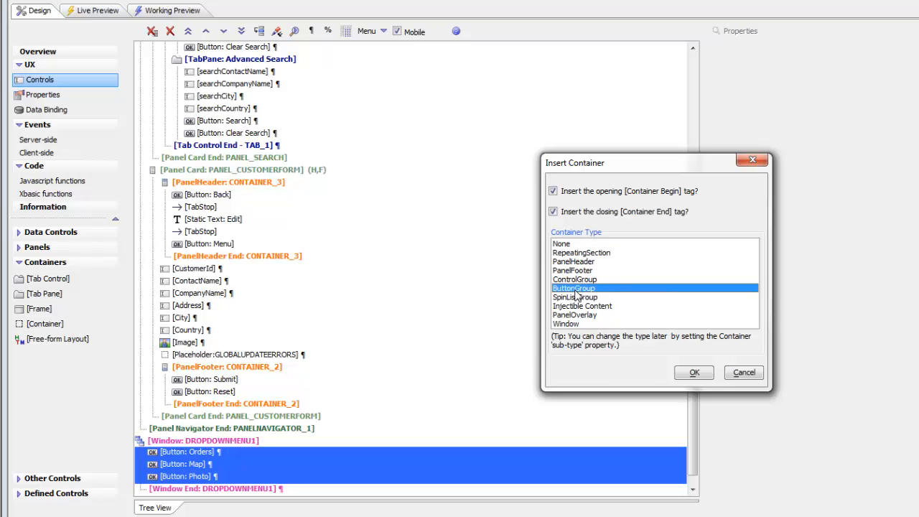
left_click(687, 374)
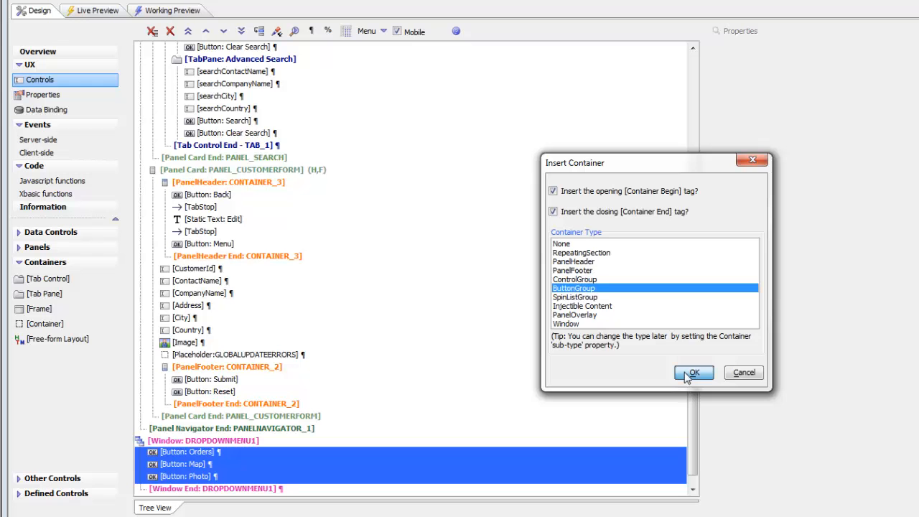
left_click(686, 374)
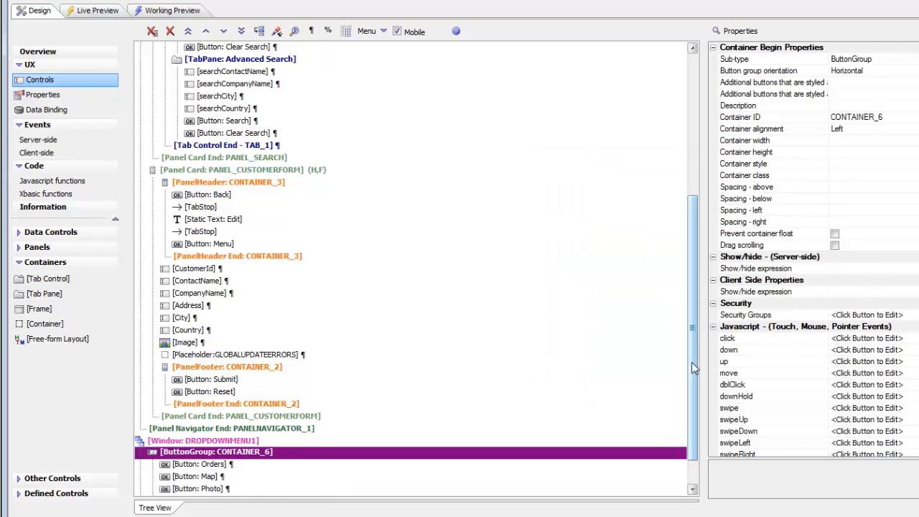
- Set the button group's orientation to Vertical
scroll(695, 369, "down", 1)
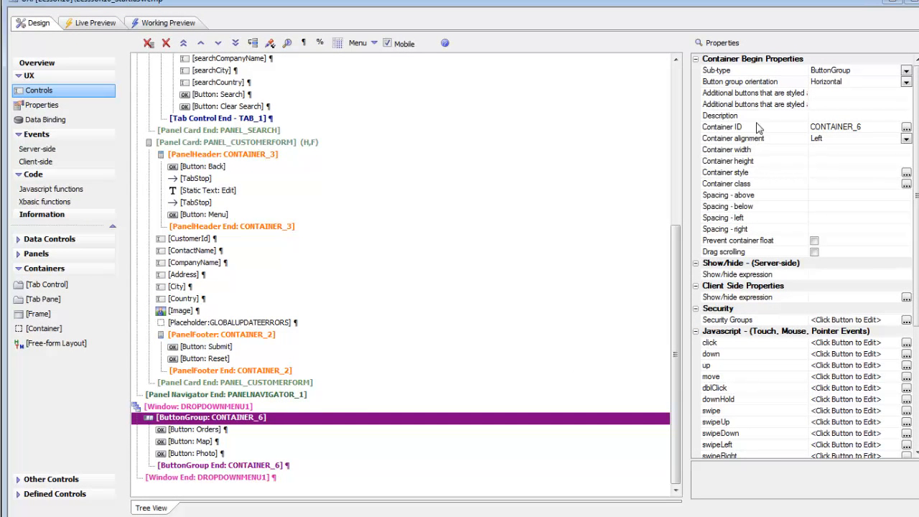
left_click(736, 82)
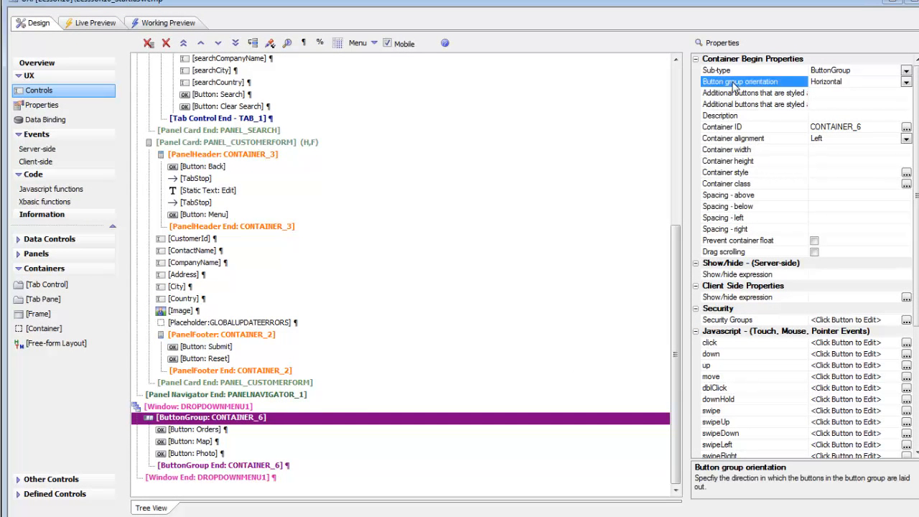
left_click(906, 82)
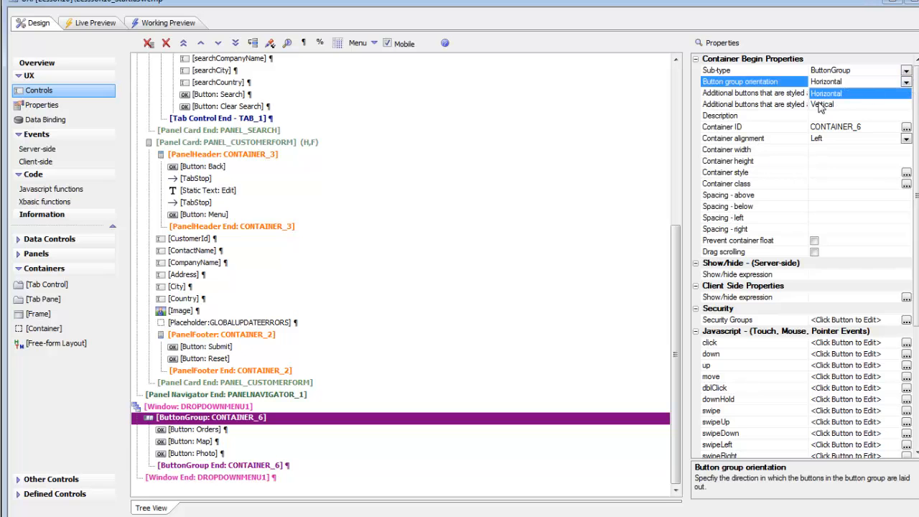
left_click(821, 105)
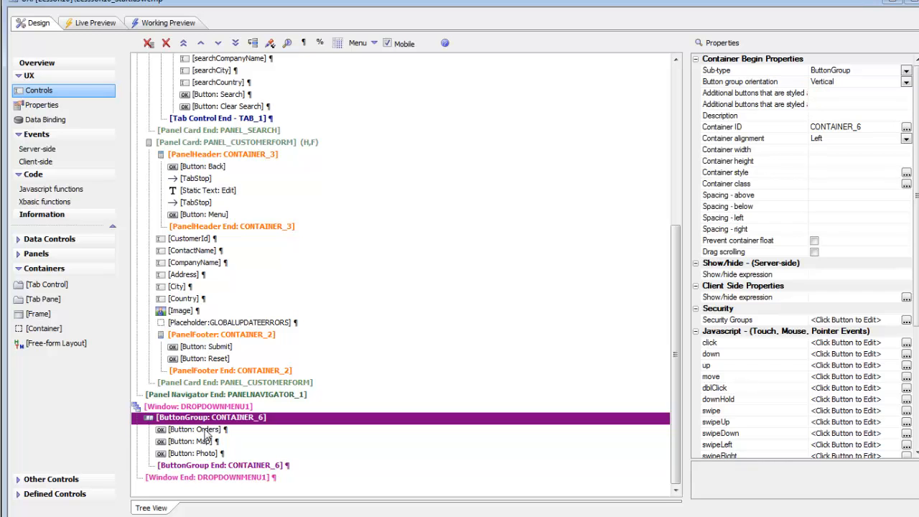
- Set the width of the Orders, Map and Photo buttons to 100%
left_click_drag(206, 431, 208, 455)
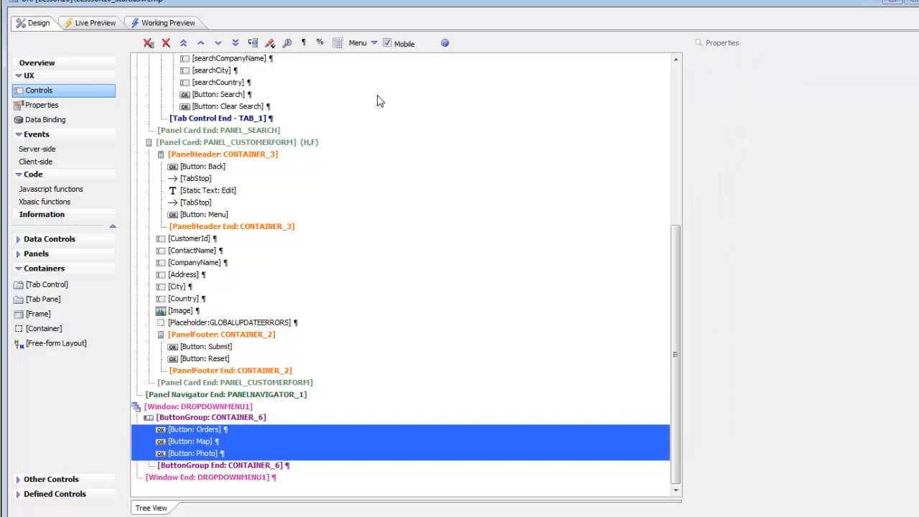
left_click(320, 43)
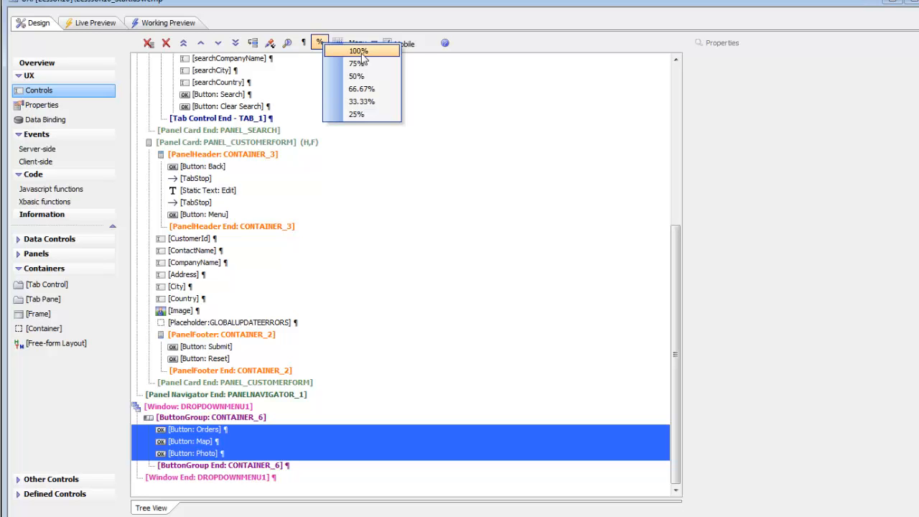
left_click(362, 53)
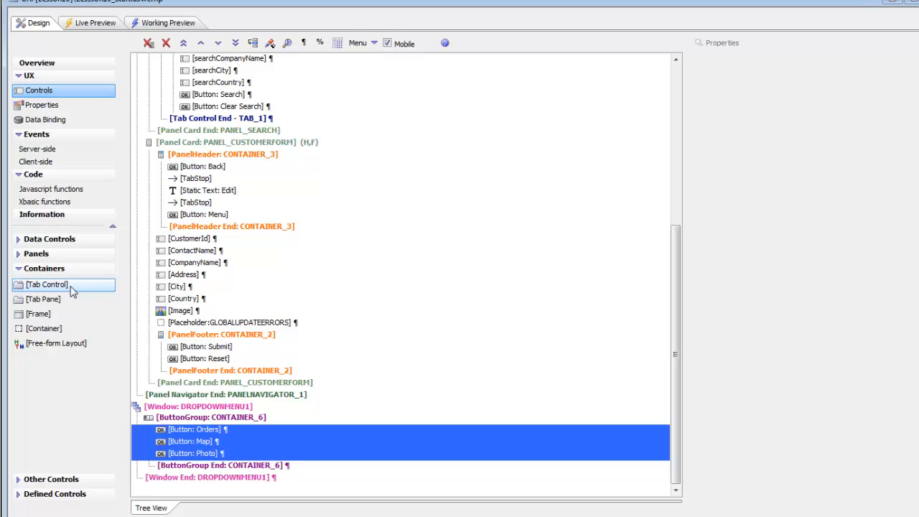
- Add a Show Container Window action to the click event of the customer form's Menu button
left_click(185, 407)
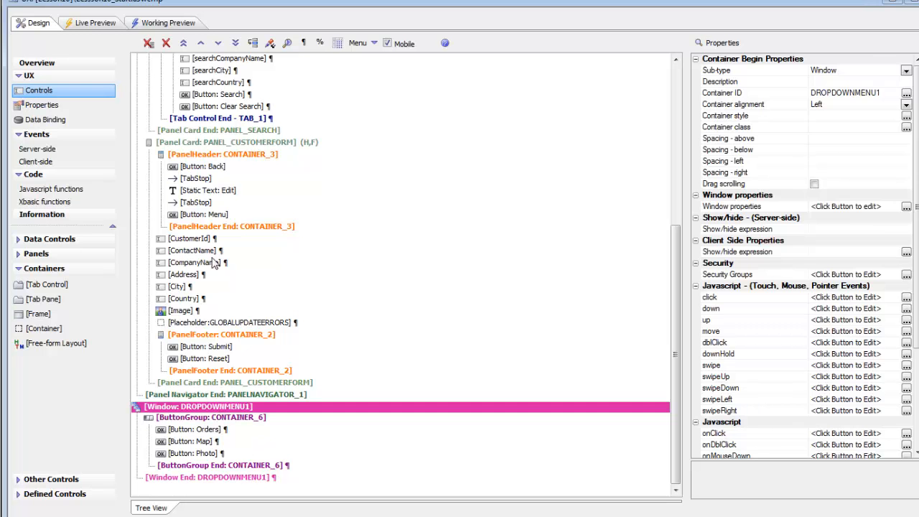
left_click(208, 215)
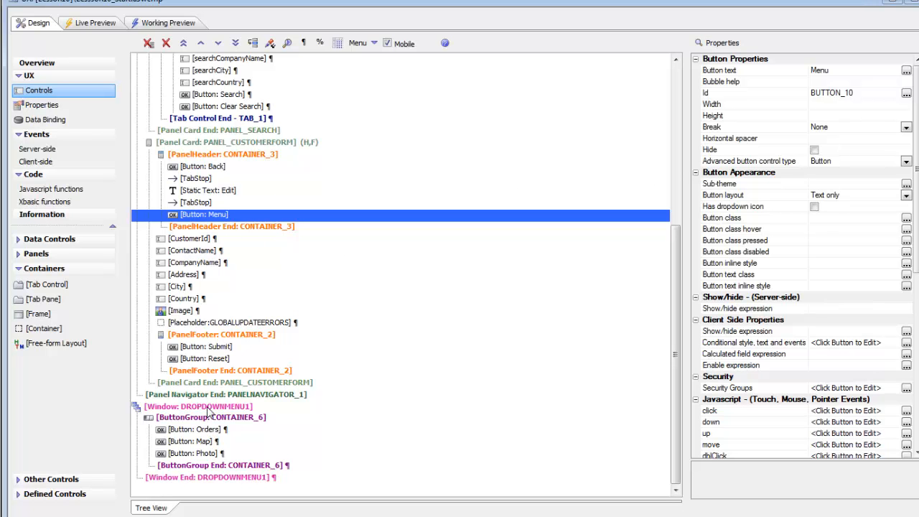
left_click(714, 412)
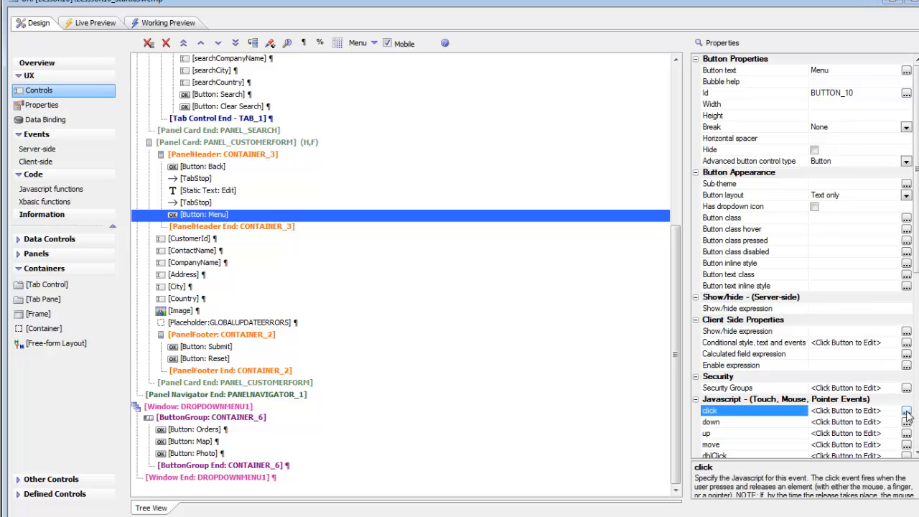
left_click(906, 412)
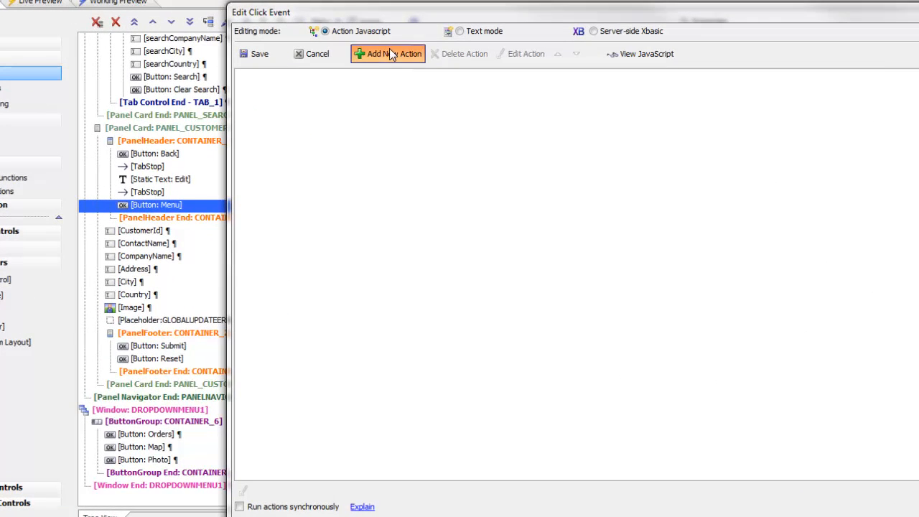
left_click(390, 54)
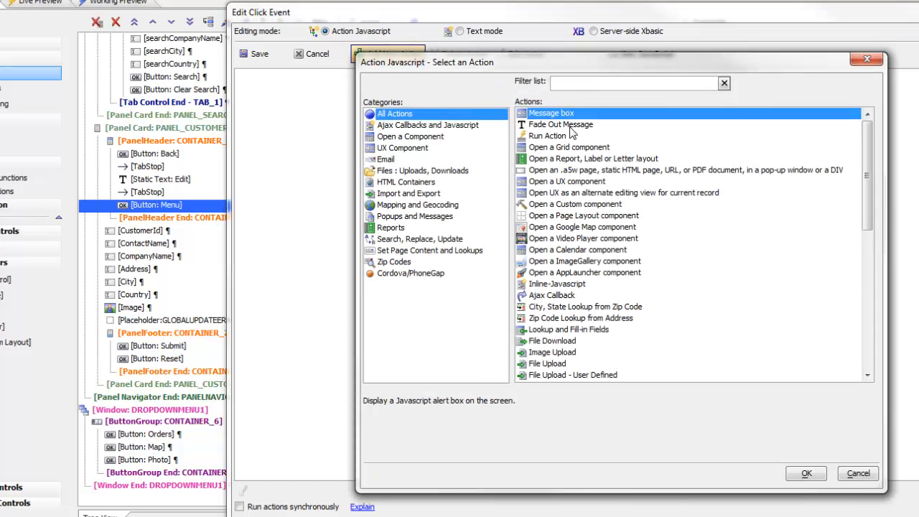
type("windo")
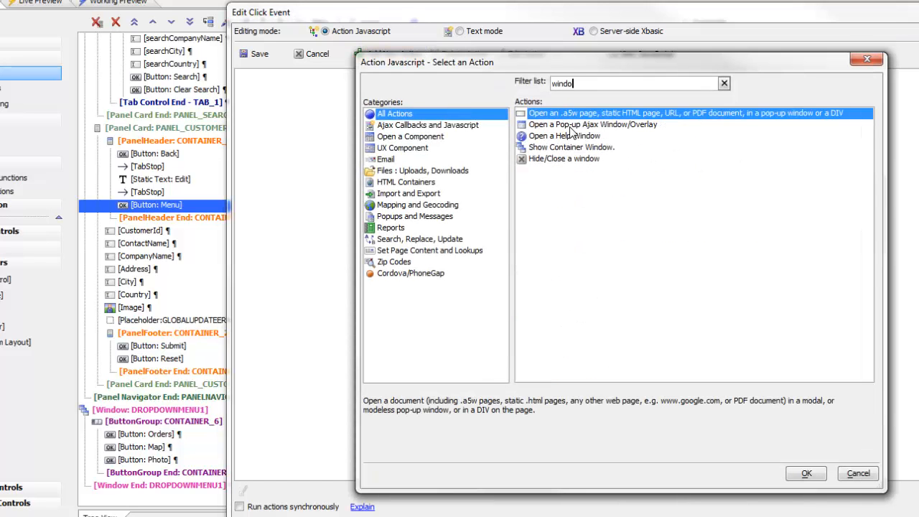
left_click(539, 148)
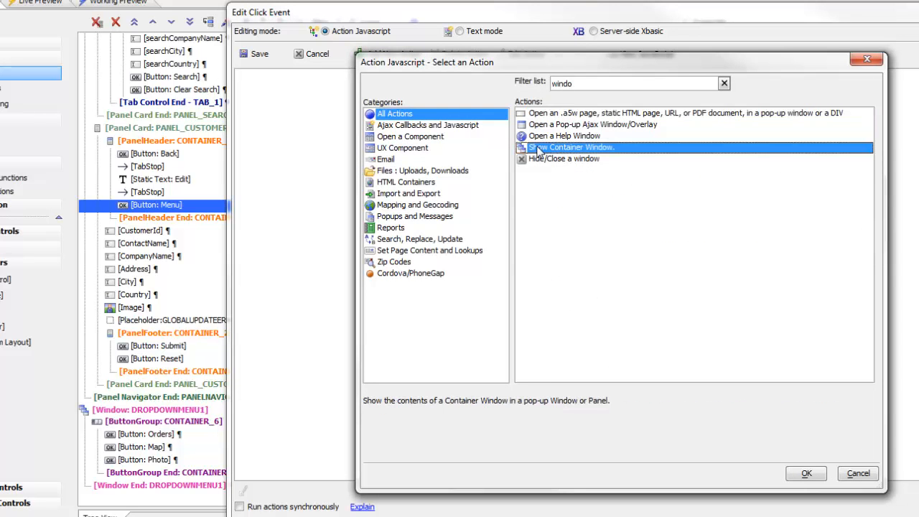
left_click(805, 474)
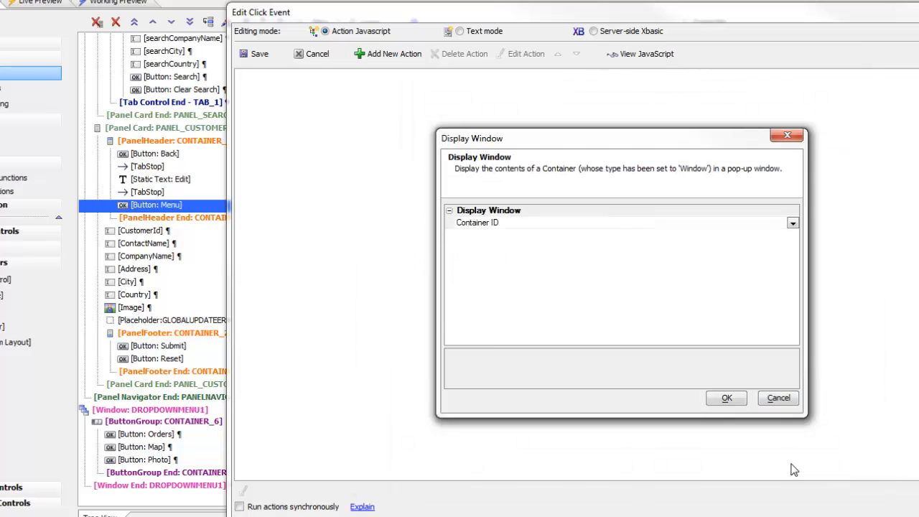
- Set the action's container ID to DROPDOWNMENU1 and save the Menu button's click event
left_click(793, 224)
left_click(707, 236)
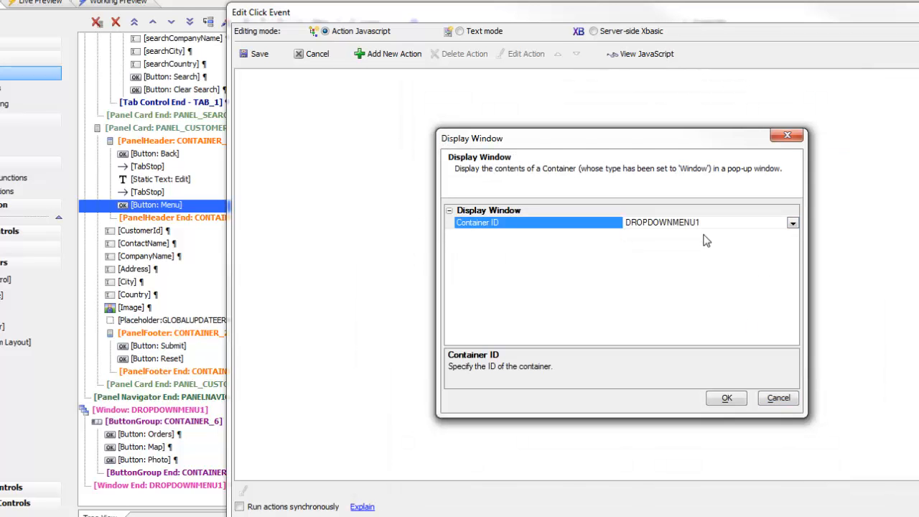
left_click(727, 399)
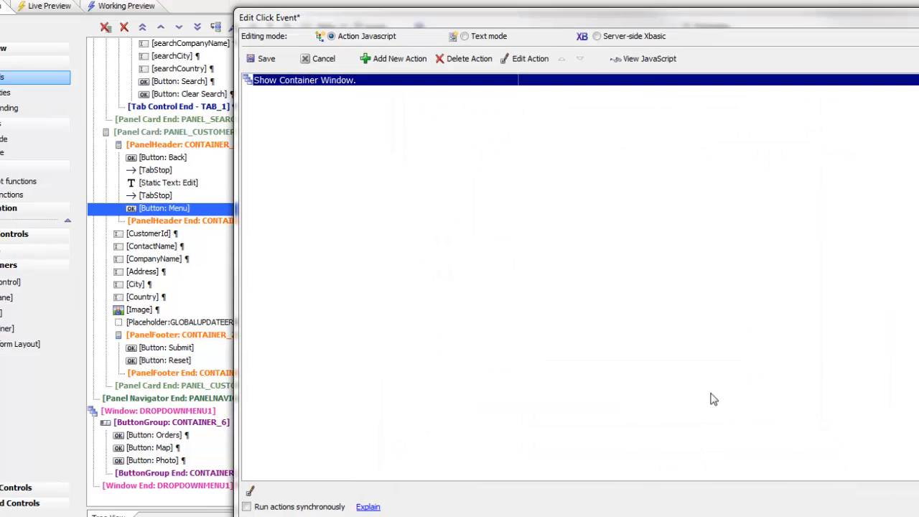
left_click(302, 87)
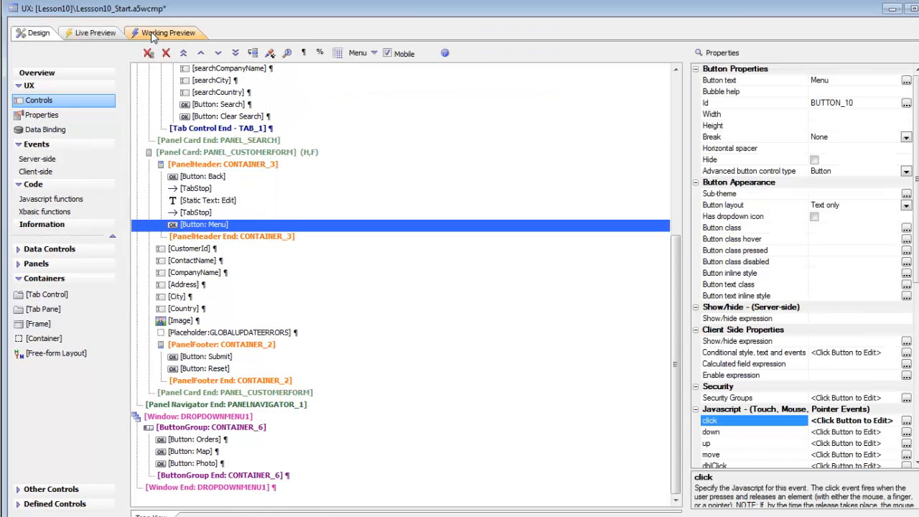
- Run the component in Working Preview and open the second customer's record to test the Menu button
left_click(150, 34)
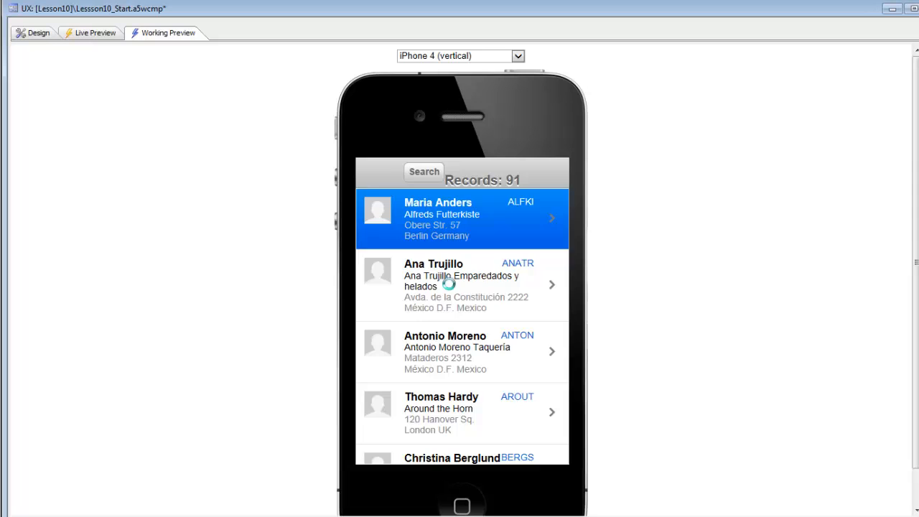
left_click(452, 287)
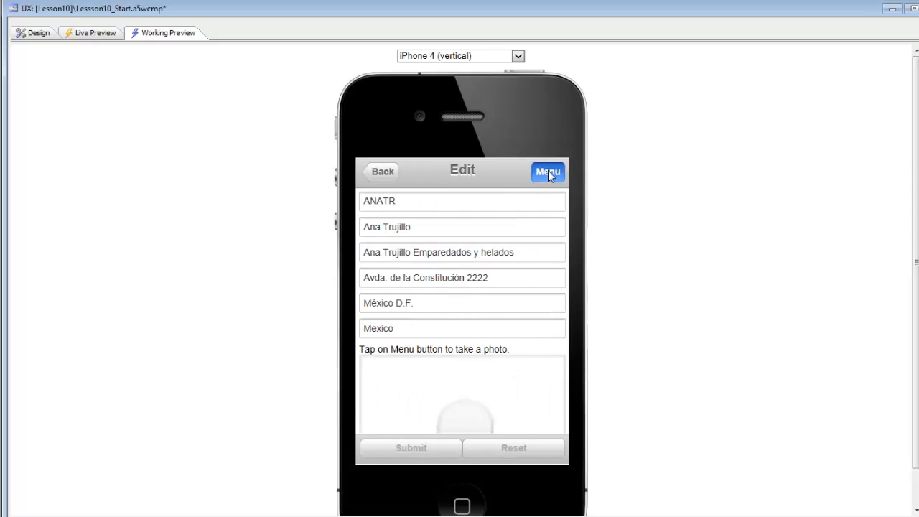